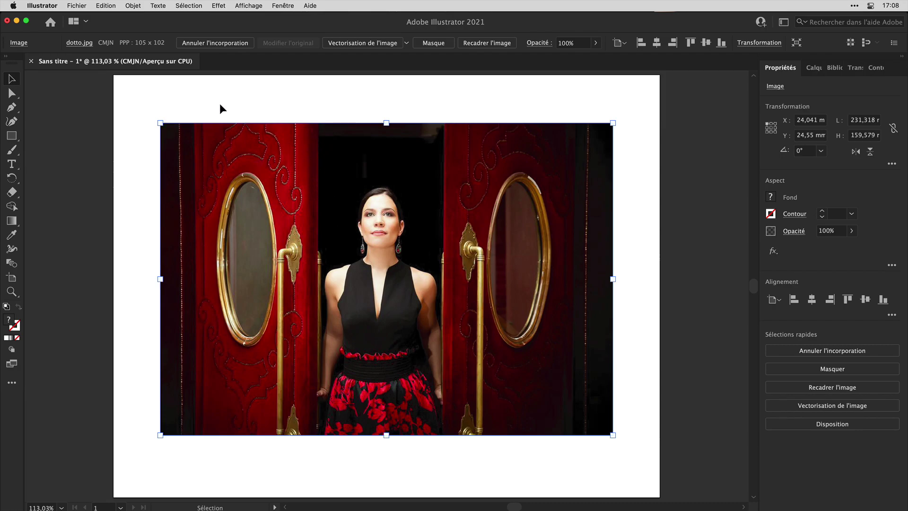
Lock the selected photo with Objet > Verrouiller > Sélection.
left_click(133, 6)
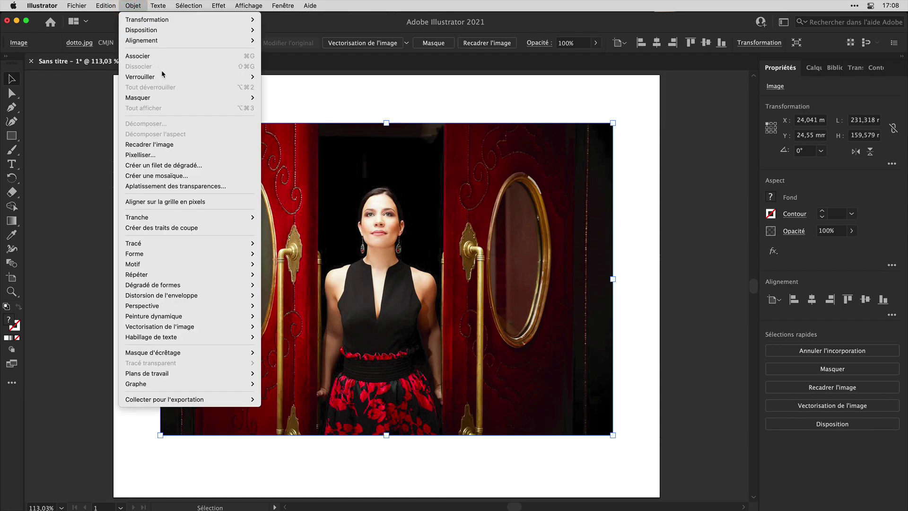
mouse_move(192, 77)
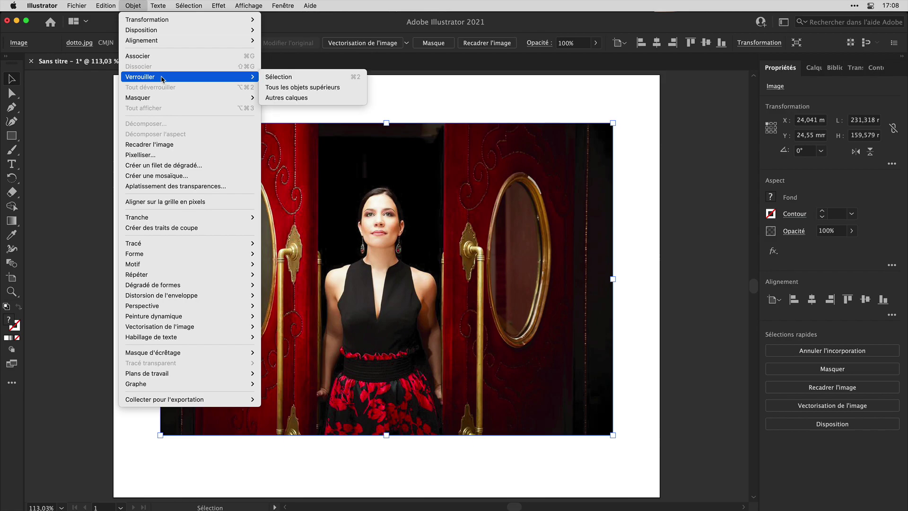
left_click(276, 78)
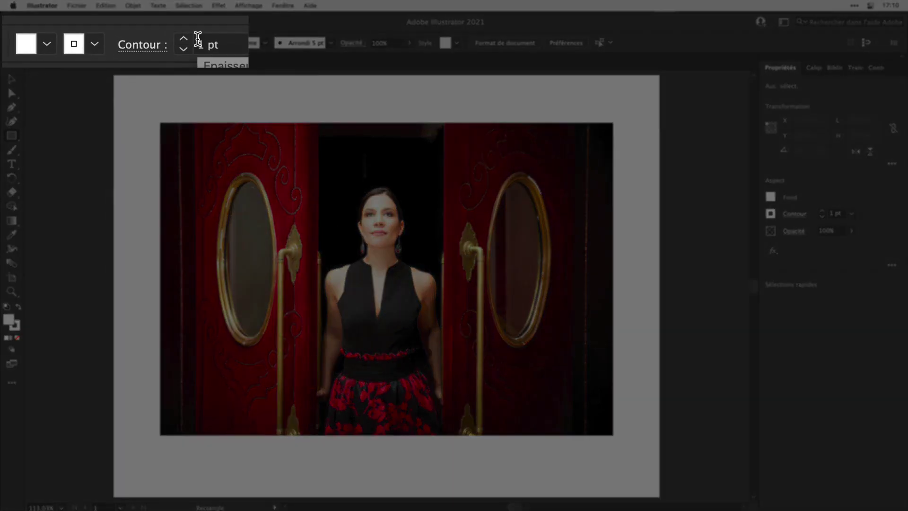
Draw a rectangle over the whole photo and set its Tableau grid to 6 rows with preview.
left_click_drag(161, 123, 614, 434)
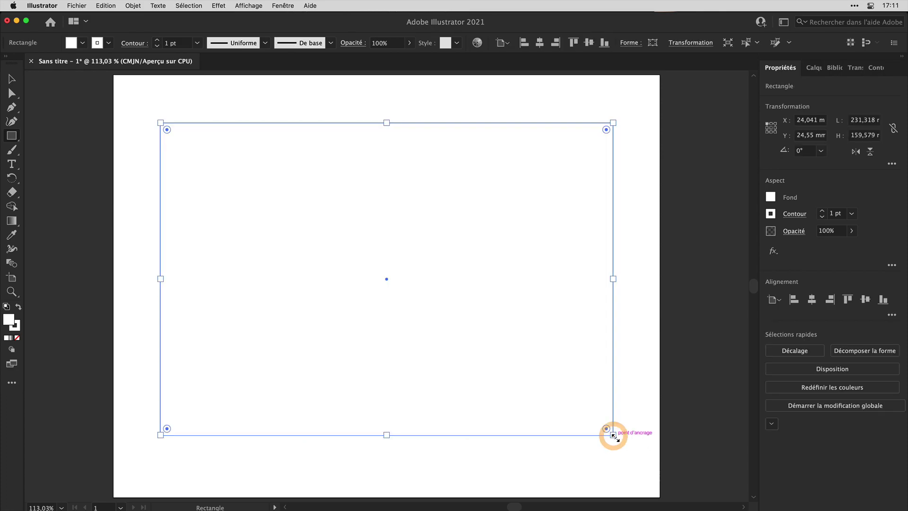
left_click(133, 5)
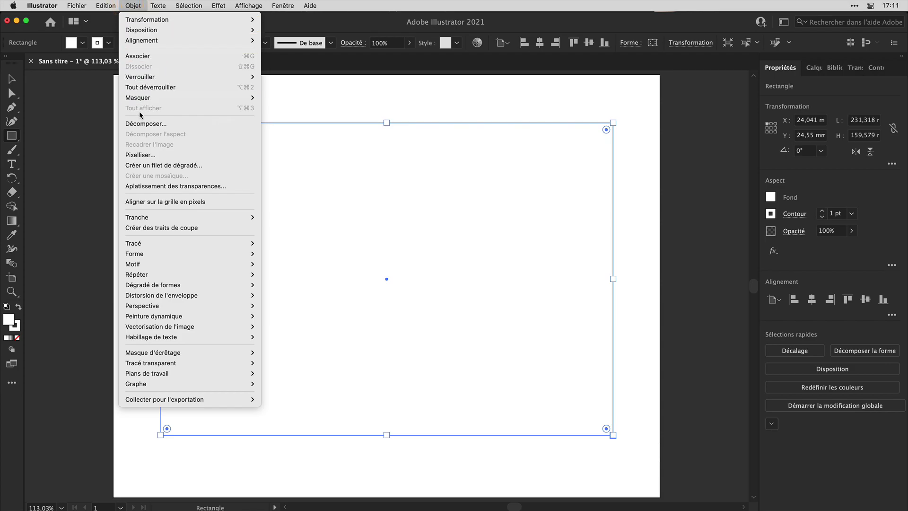
mouse_move(161, 248)
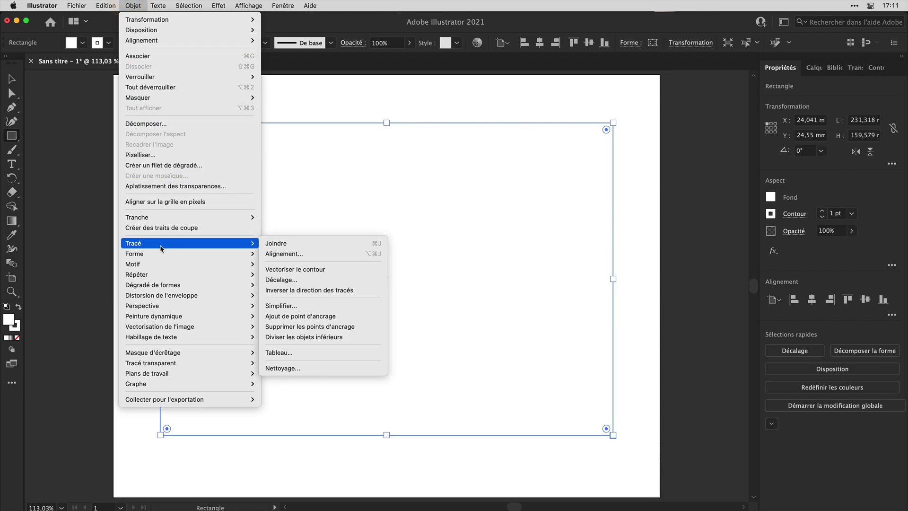
left_click(313, 353)
left_click(490, 312)
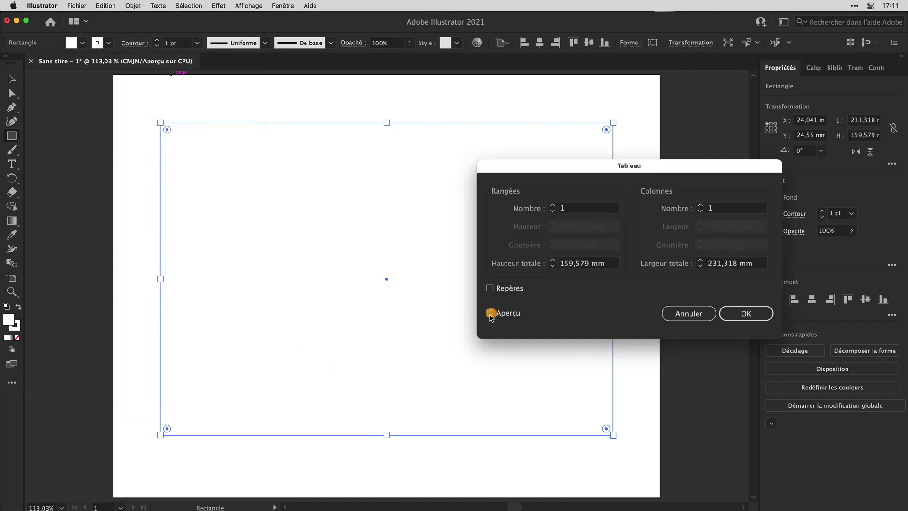
left_click(553, 206)
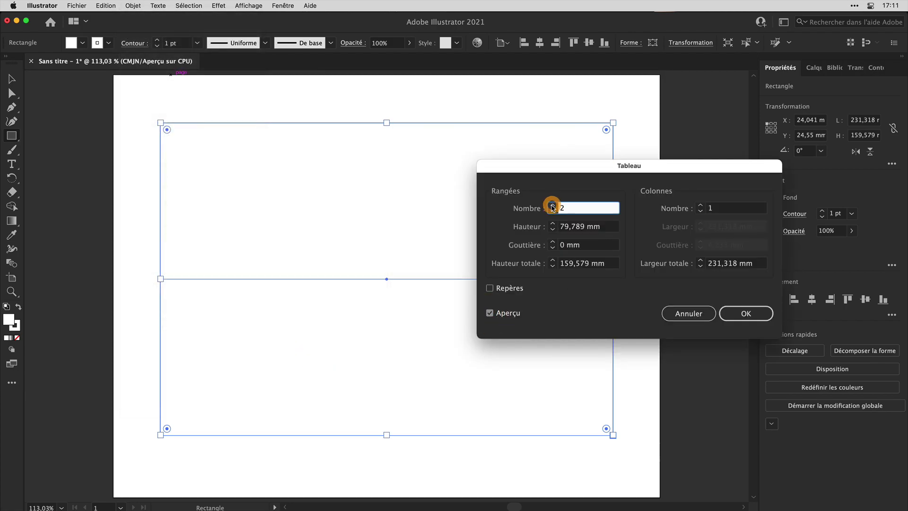
left_click(552, 206)
left_click(552, 206)
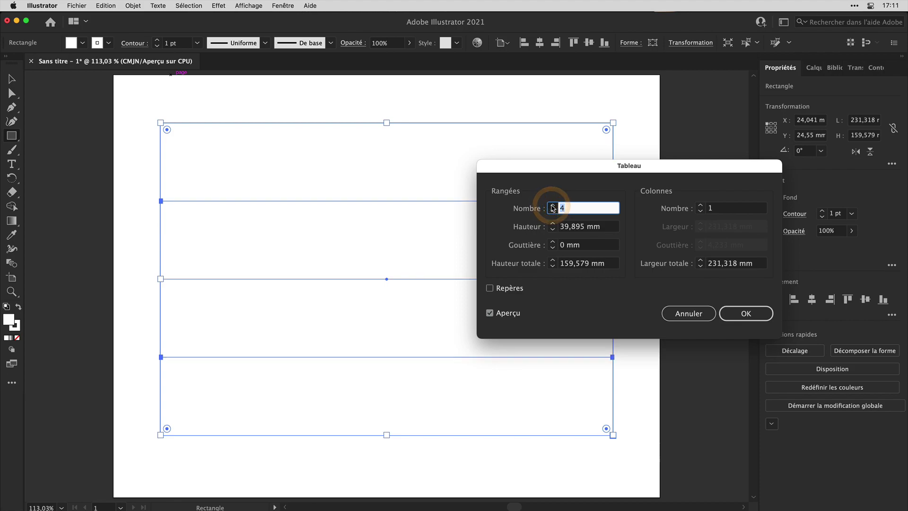
left_click(553, 205)
left_click(553, 206)
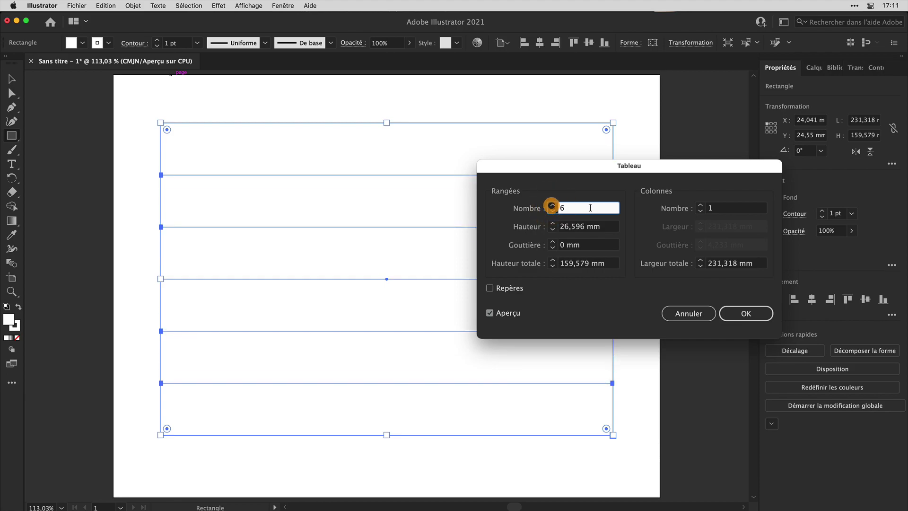
Raise the grid's column count to 8.
left_click(700, 206)
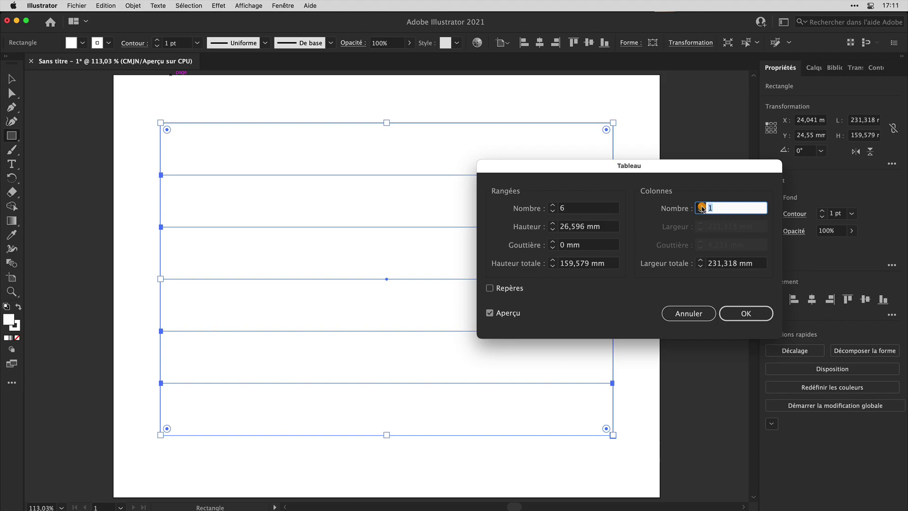
left_click(700, 206)
left_click(700, 206)
left_click(701, 205)
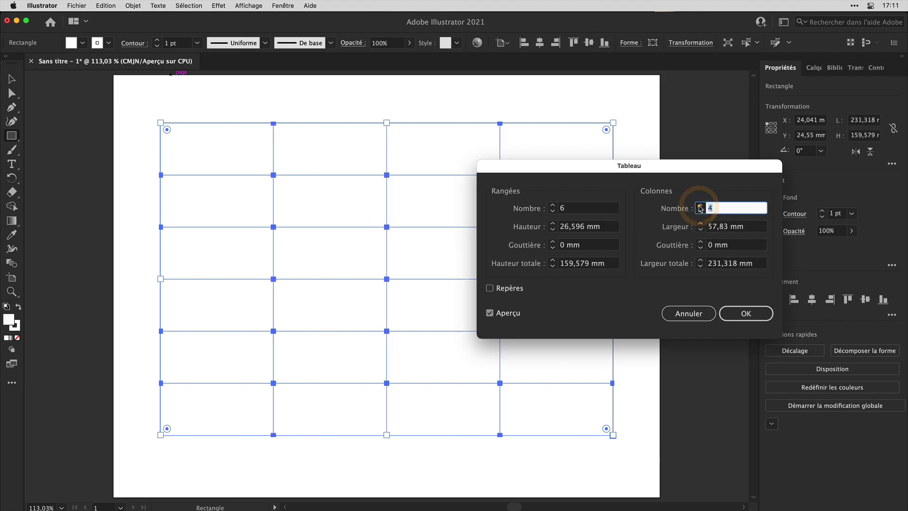
left_click(701, 205)
left_click(701, 206)
left_click(701, 206)
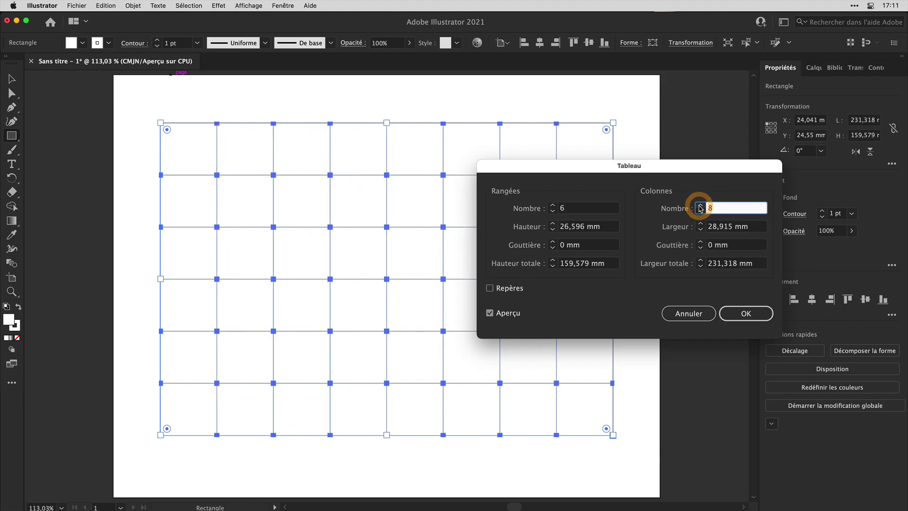
Confirm the 6-by-8 grid and divide it into separate cells with Pathfinder Division.
left_click(750, 313)
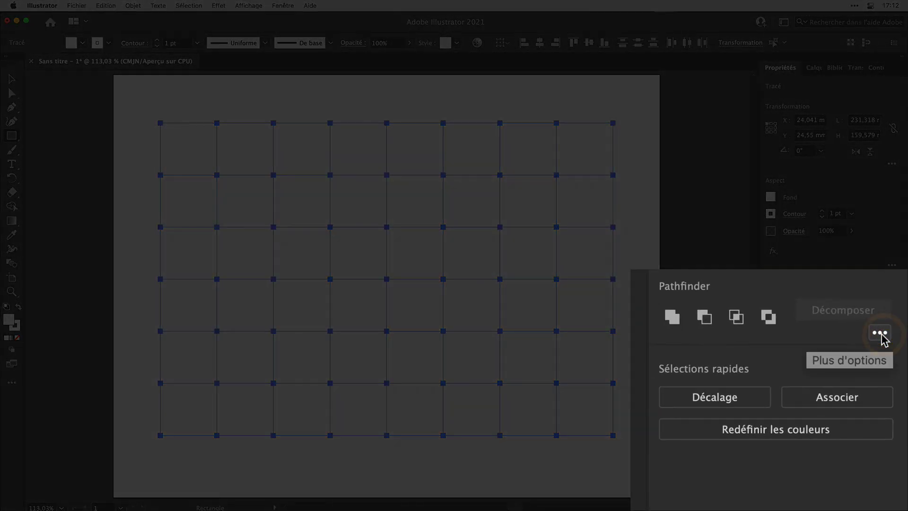
left_click(892, 360)
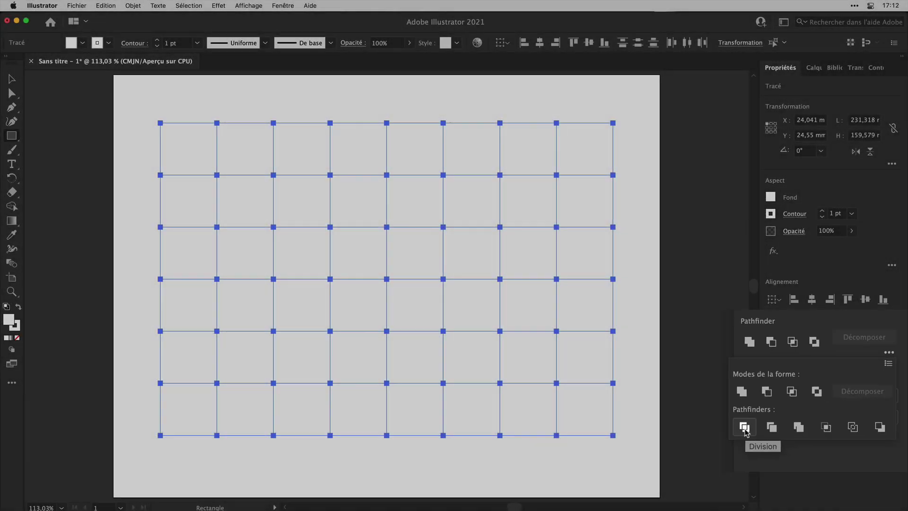
left_click(769, 423)
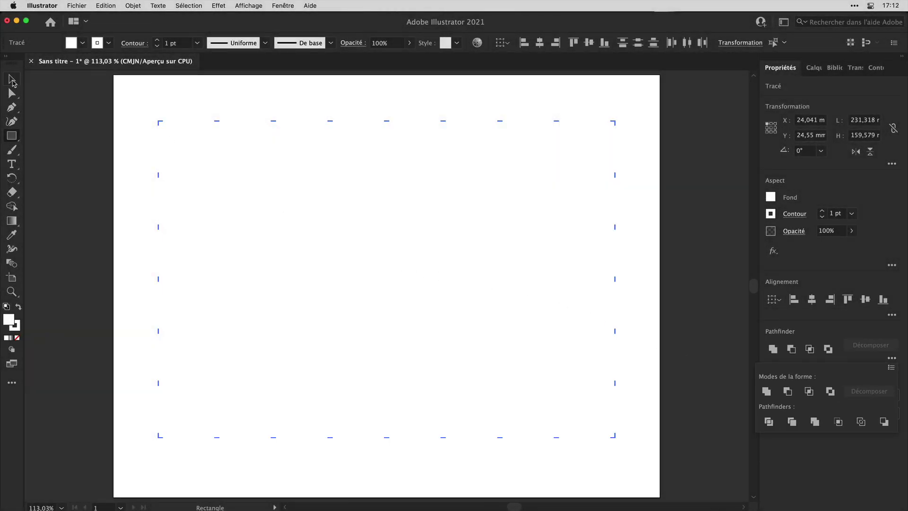
Deselect, then marquee-select the whole divided grid with the Selection tool.
key("super+shift+a")
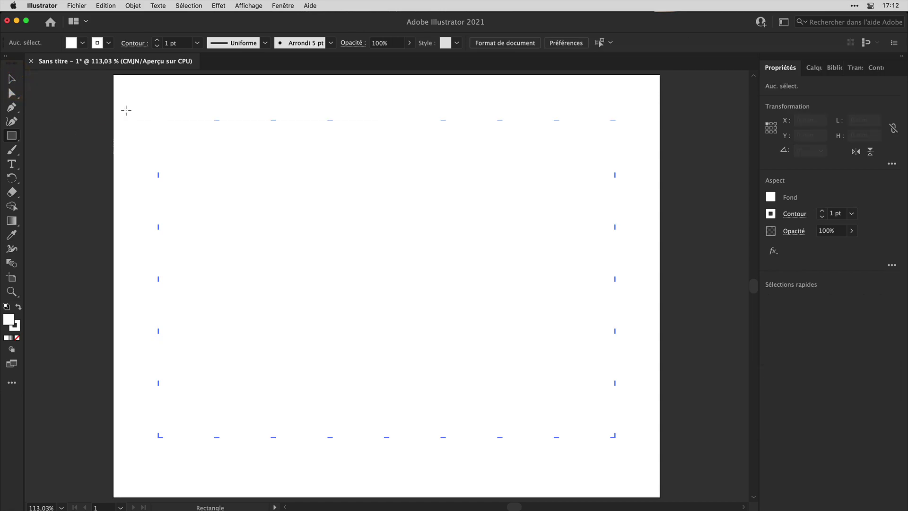
key("v")
left_click_drag(138, 103, 632, 476)
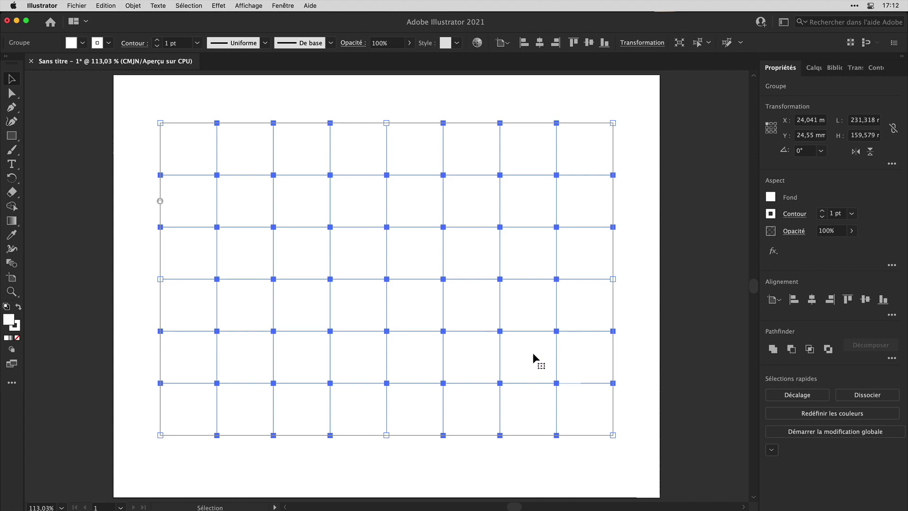
Ungroup the divided grid with Dissocier.
right_click(533, 265)
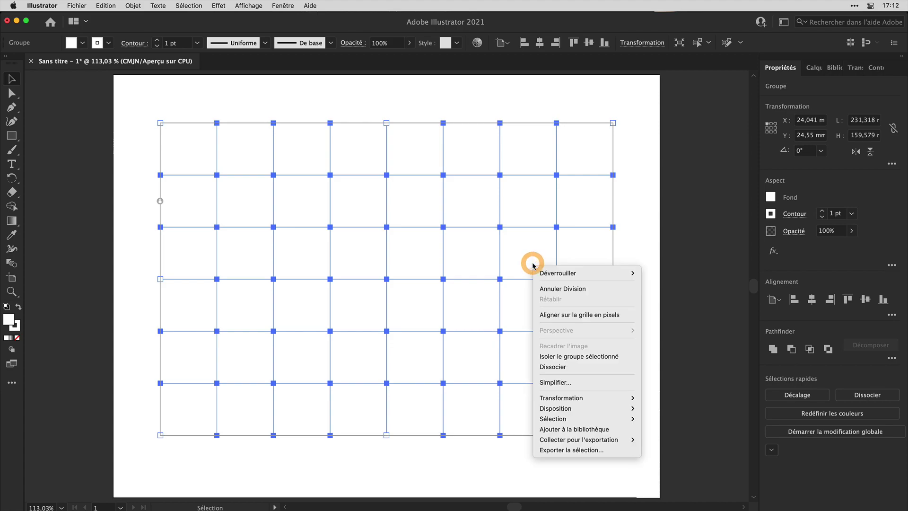
left_click(553, 367)
left_click(134, 100)
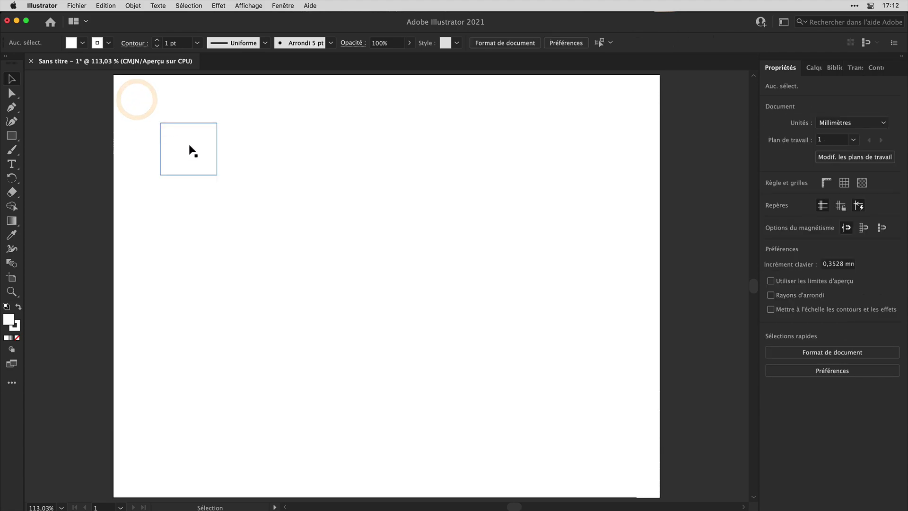
Move one cell to test it is independent, then select all cells again.
left_click_drag(189, 144, 251, 202)
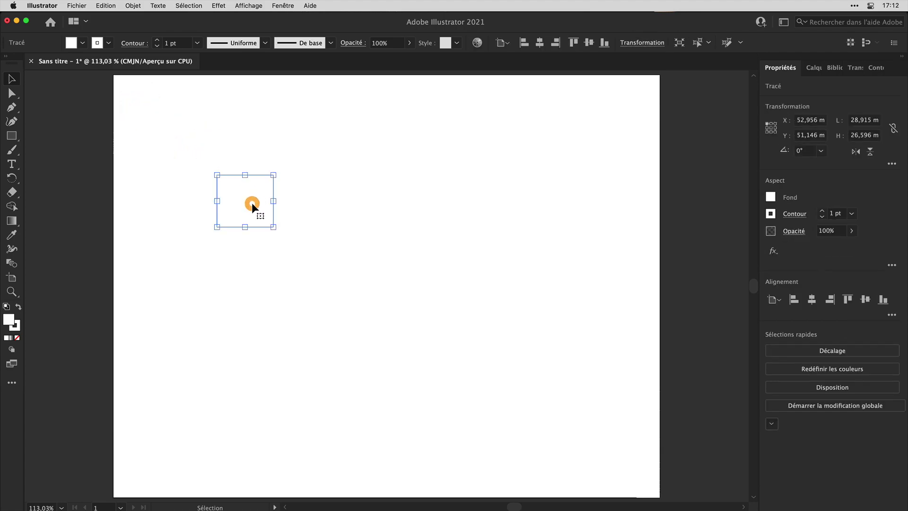
left_click(294, 208)
key("super+a")
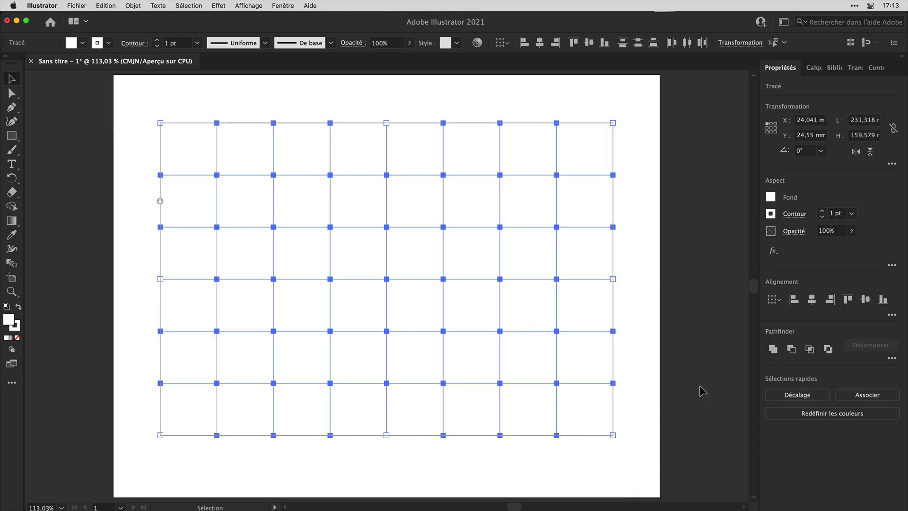
Lower the grid's opacity to 56% so the photo shows through.
left_click(849, 232)
left_click_drag(850, 245, 832, 249)
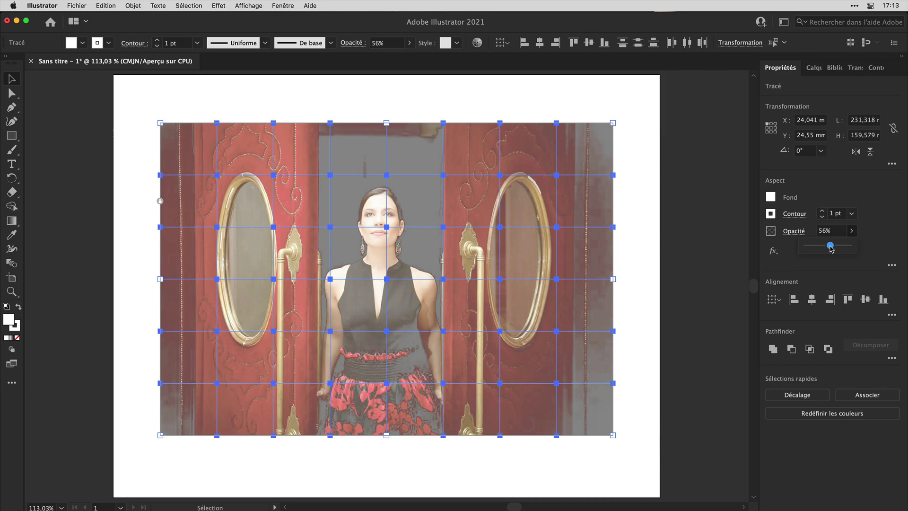
left_click(287, 108)
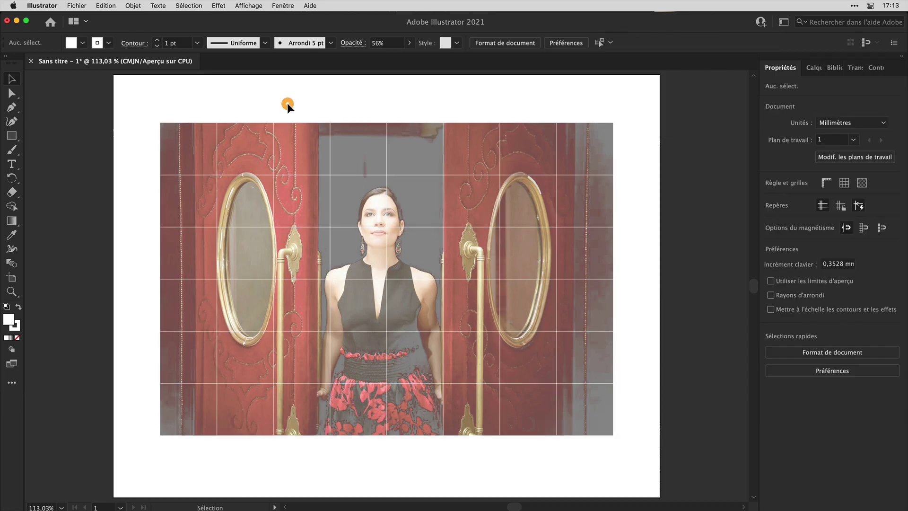
Make several top-row cells fully opaque white at 100% opacity.
left_click_drag(243, 108, 487, 164)
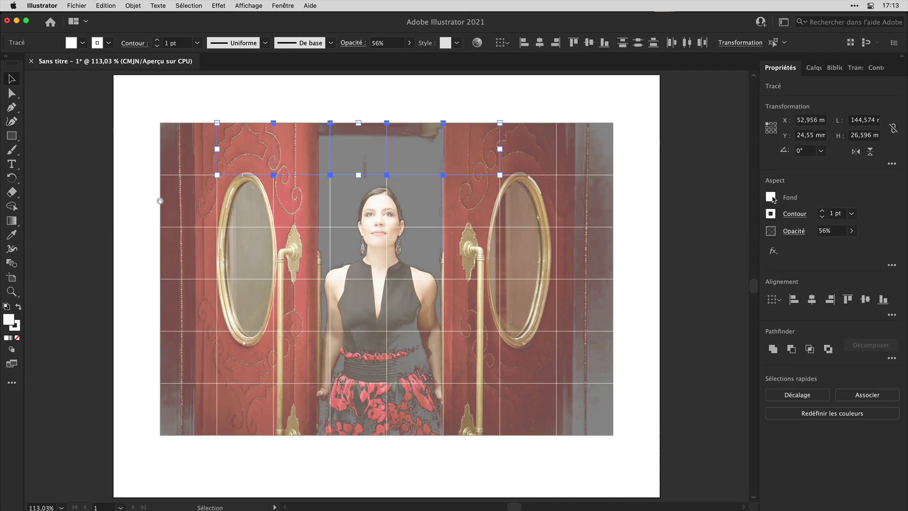
left_click(852, 230)
left_click_drag(833, 247, 871, 246)
left_click(640, 219)
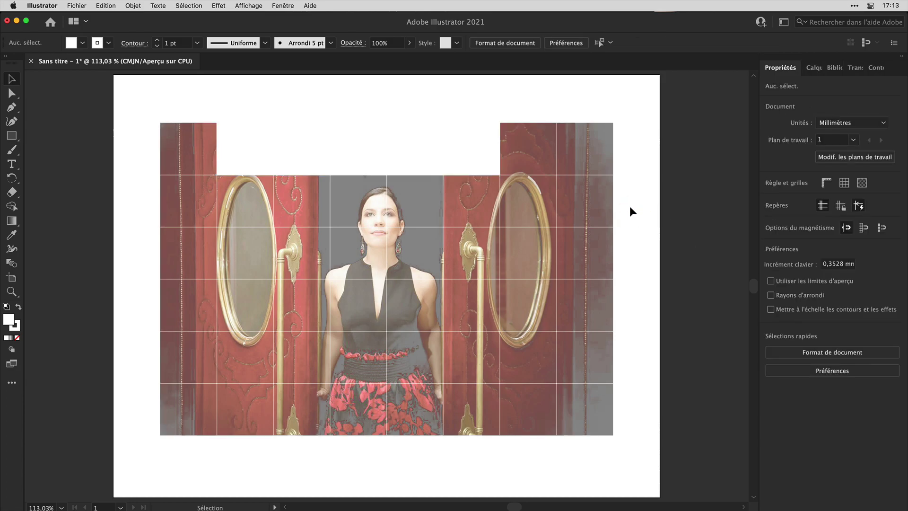
Set more cells, including one over the right door, to 100% opacity.
left_click(530, 200)
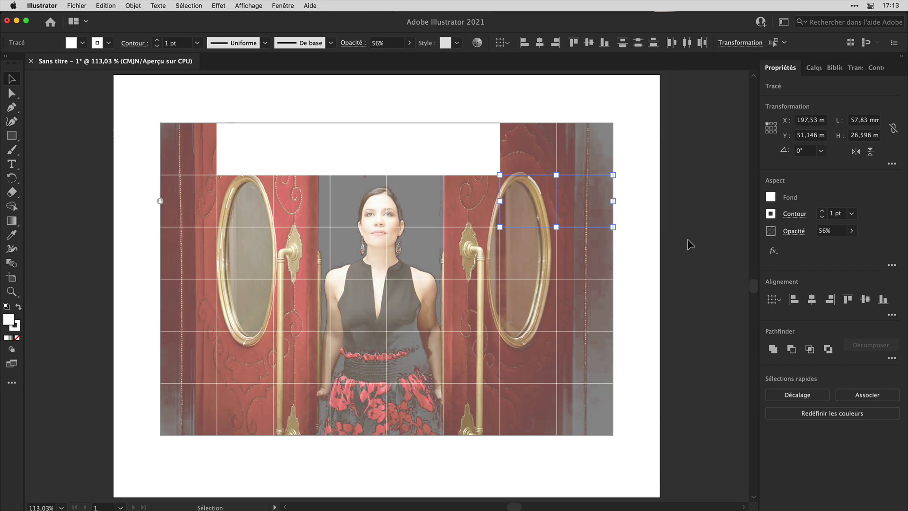
left_click(852, 230)
left_click_drag(834, 246, 849, 246)
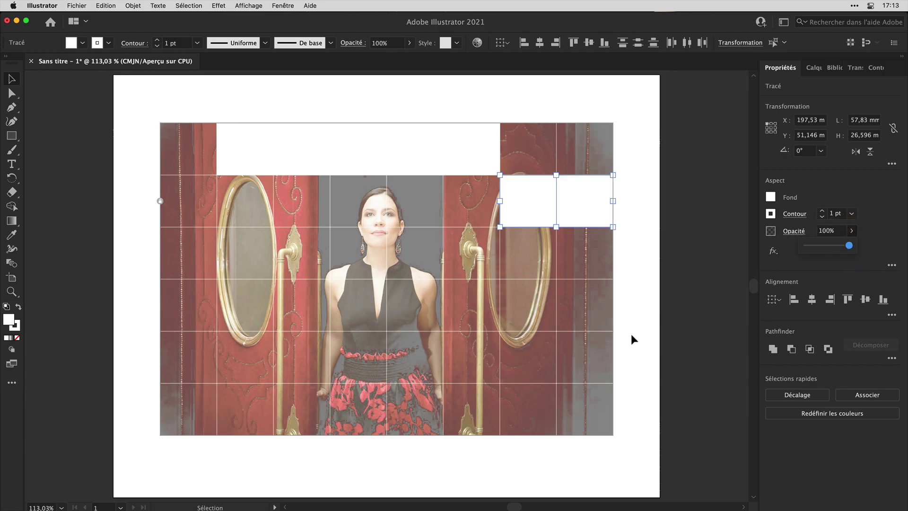
left_click(618, 300)
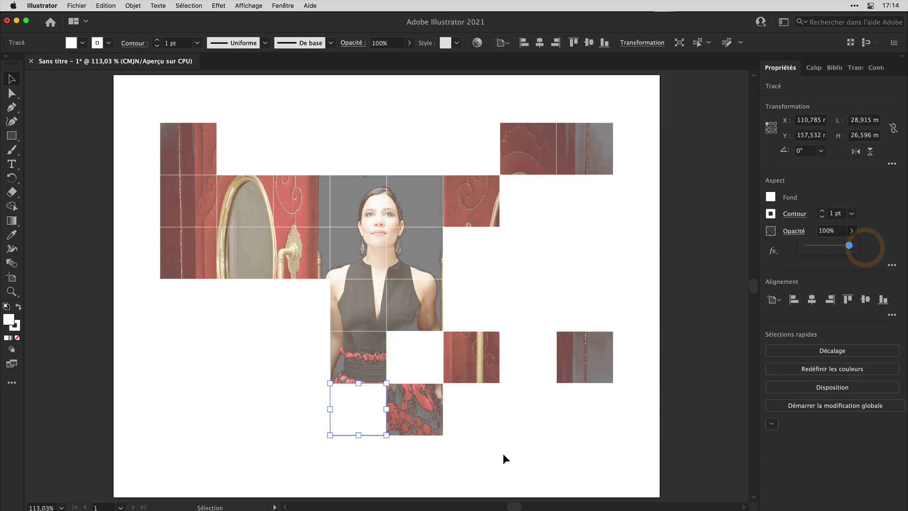
left_click(503, 457)
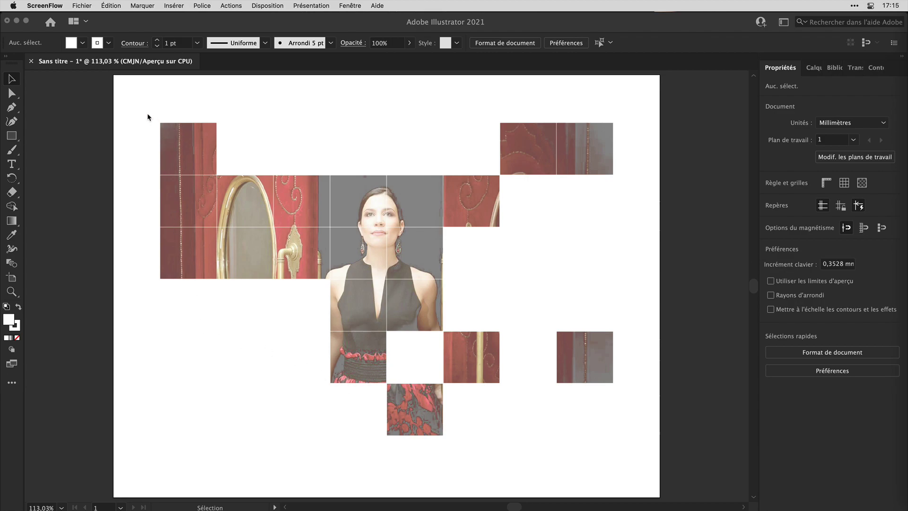
left_click(176, 224)
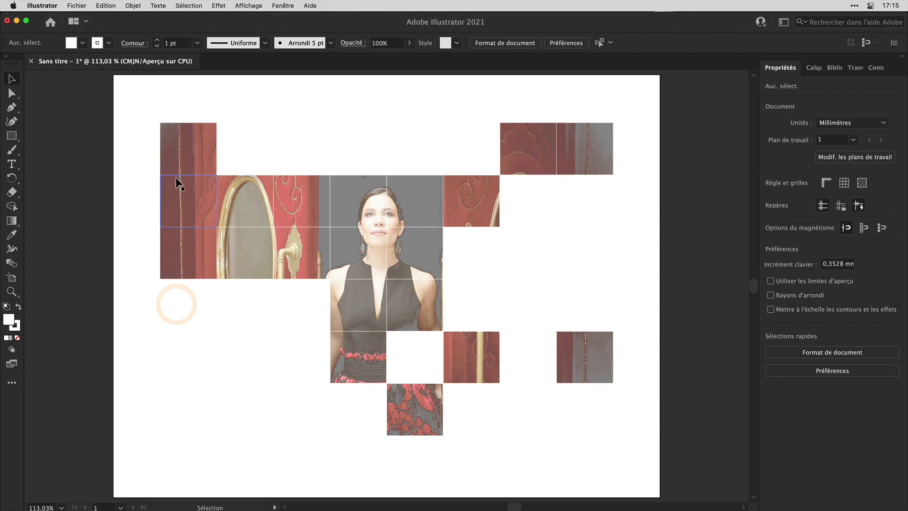
Select the remaining faded photo tiles and raise their opacity to 100%.
left_click(189, 150)
left_click(188, 195, "shift")
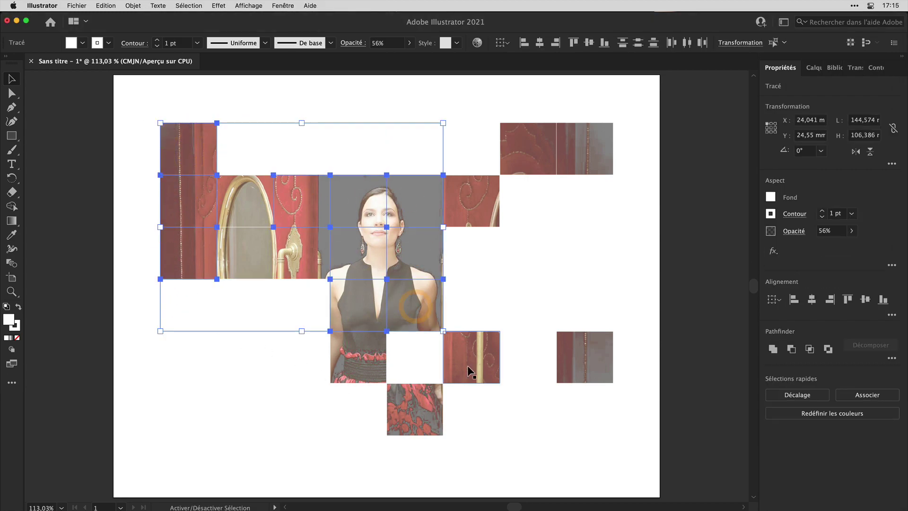
left_click(482, 364, "shift")
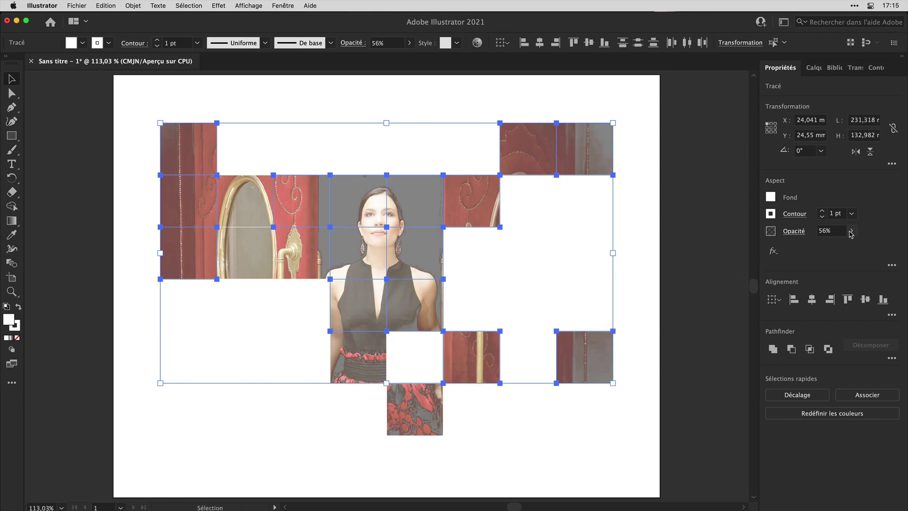
left_click_drag(852, 234, 851, 250)
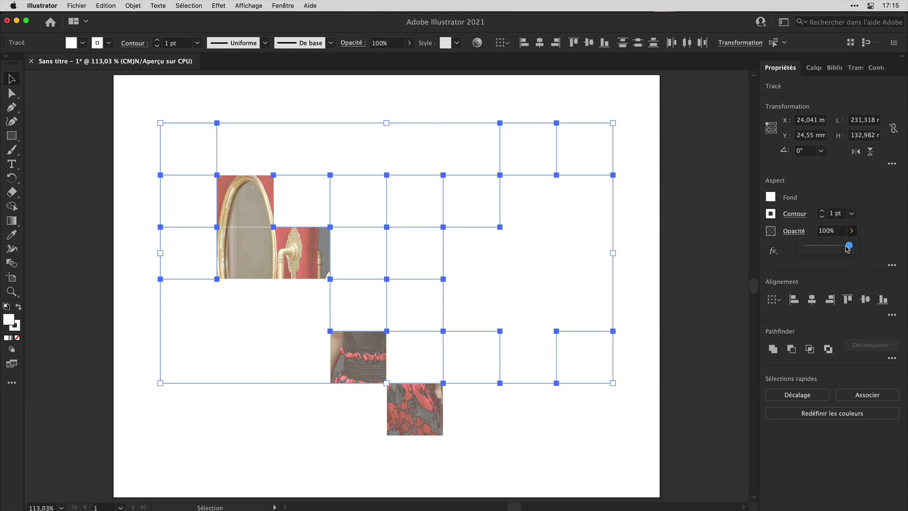
Set the selected tiles' fill to None, then select the upper mirror tile.
left_click(770, 197)
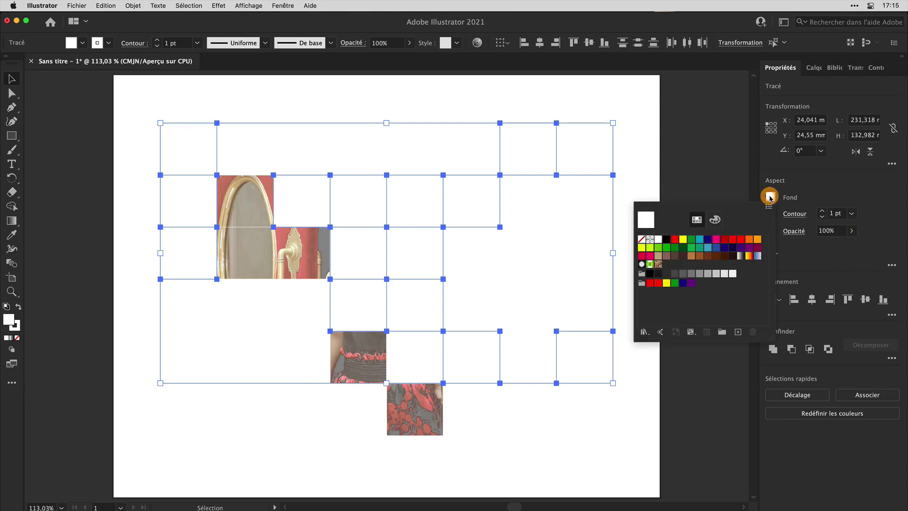
left_click(641, 240)
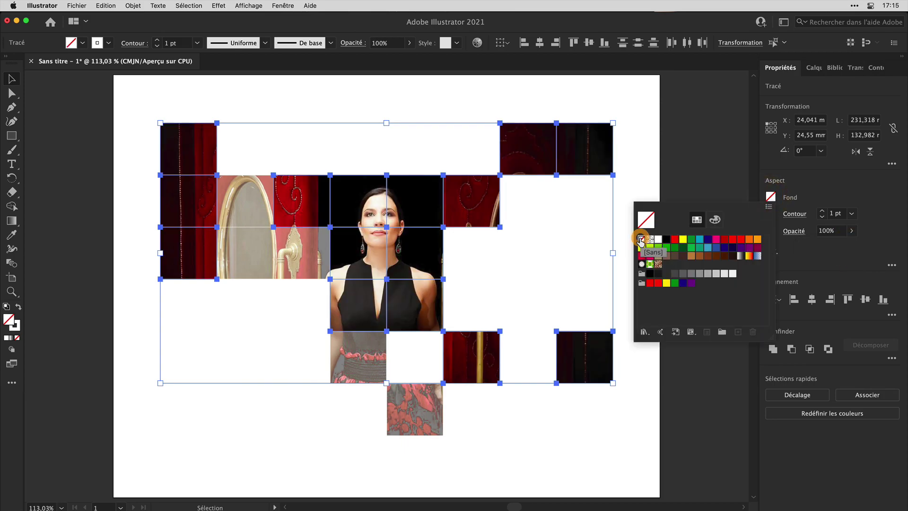
left_click(642, 183)
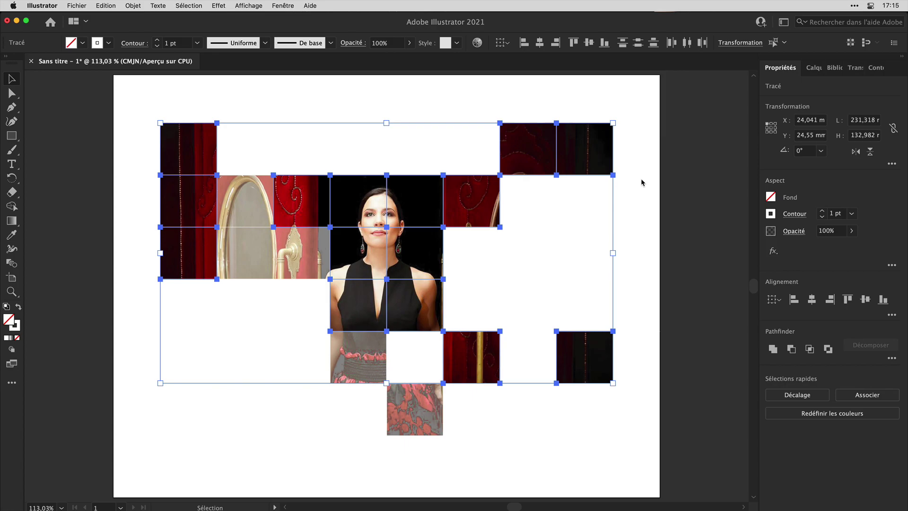
left_click(194, 90)
left_click(237, 192)
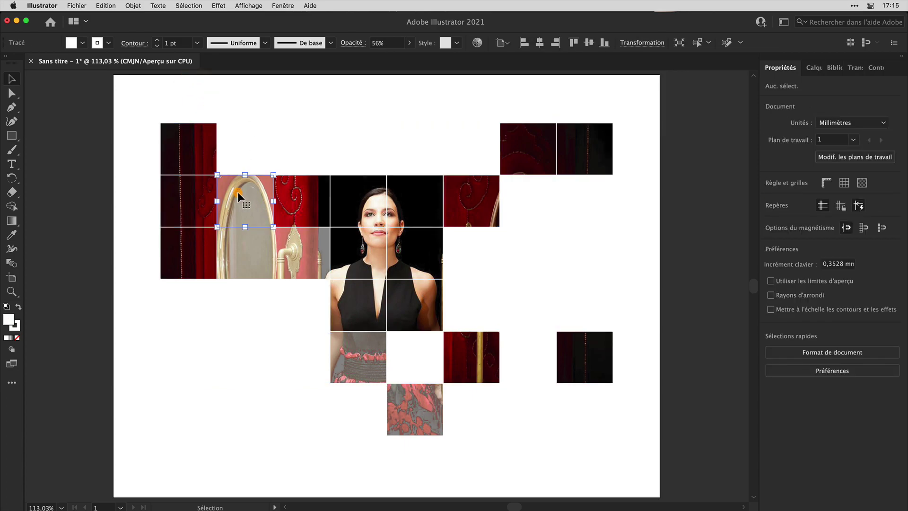
Add the lower mirror, faucet, skirt and patterned tiles to the selection.
left_click(244, 251, "shift")
left_click(299, 250, "shift")
left_click(365, 350, "shift")
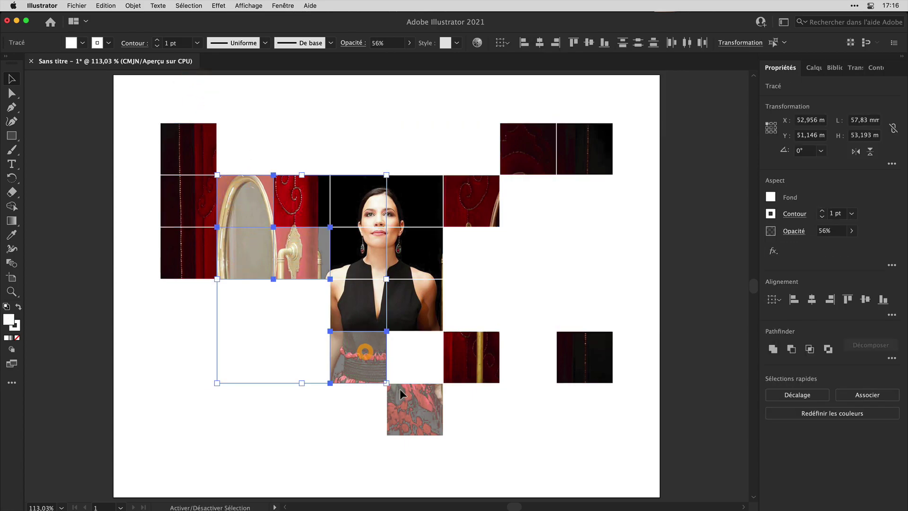
left_click(415, 409, "shift")
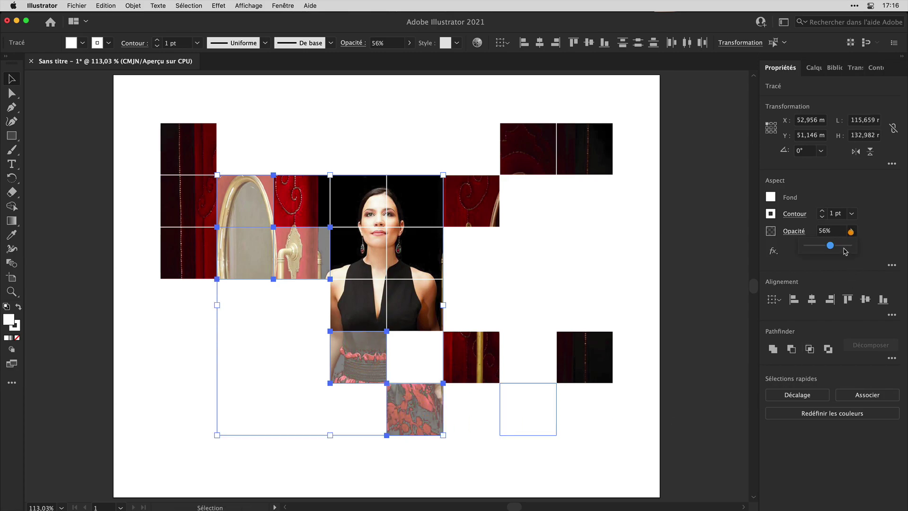
Give the selected tiles 100% opacity and a solid black fill.
left_click_drag(831, 245, 852, 245)
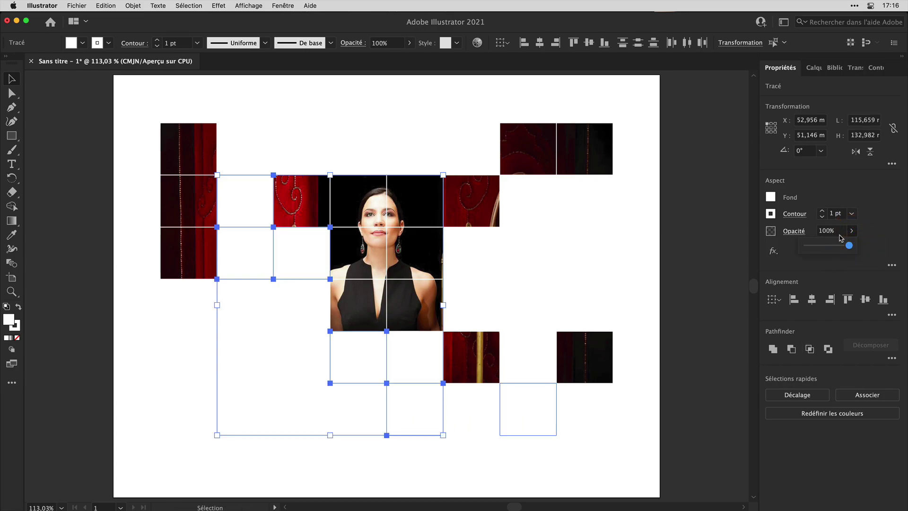
left_click(773, 198)
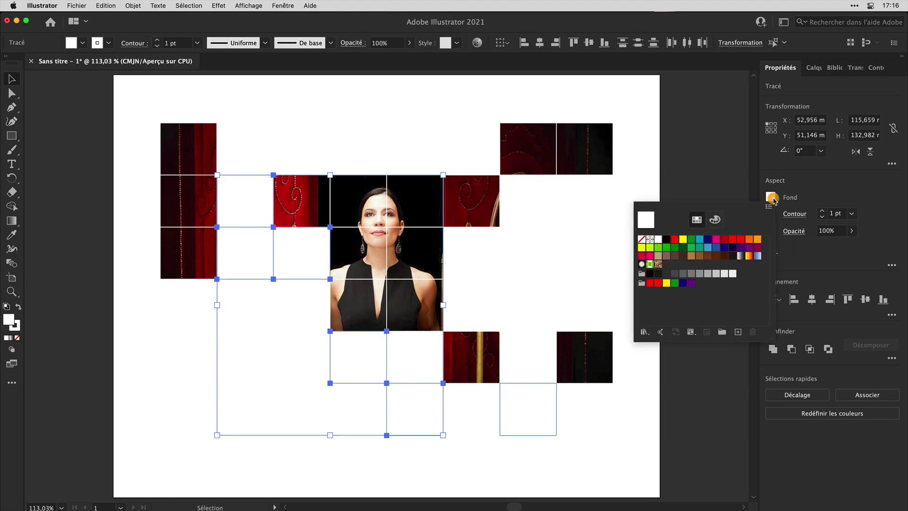
left_click(665, 240)
left_click(855, 68)
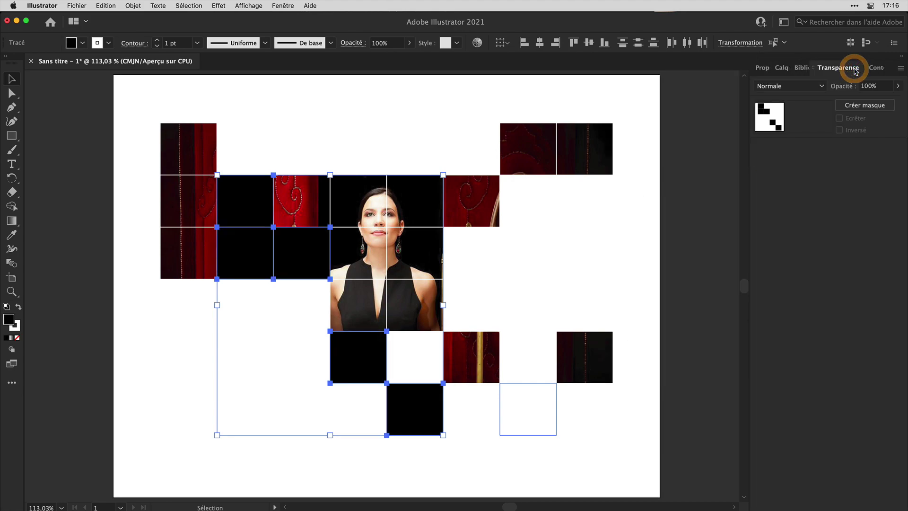
Apply the Superposition blend mode to the black tiles, then deselect.
left_click(822, 85)
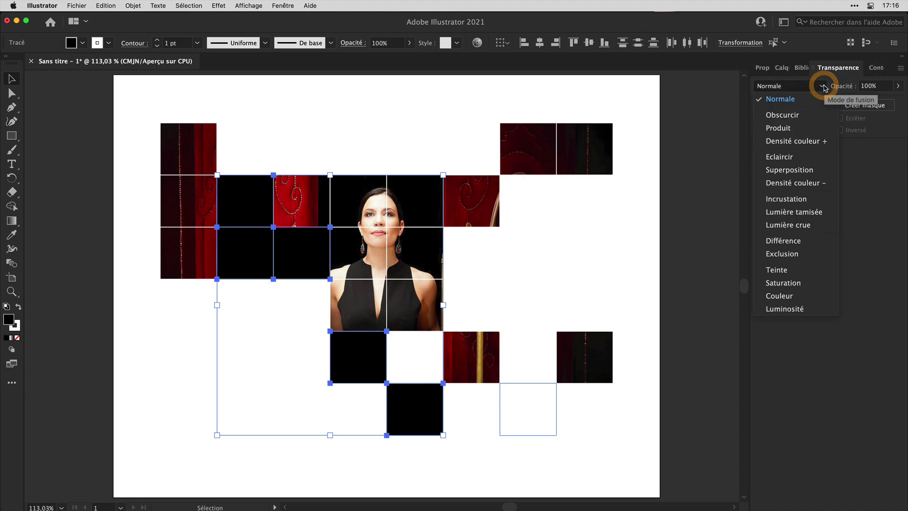
left_click(803, 170)
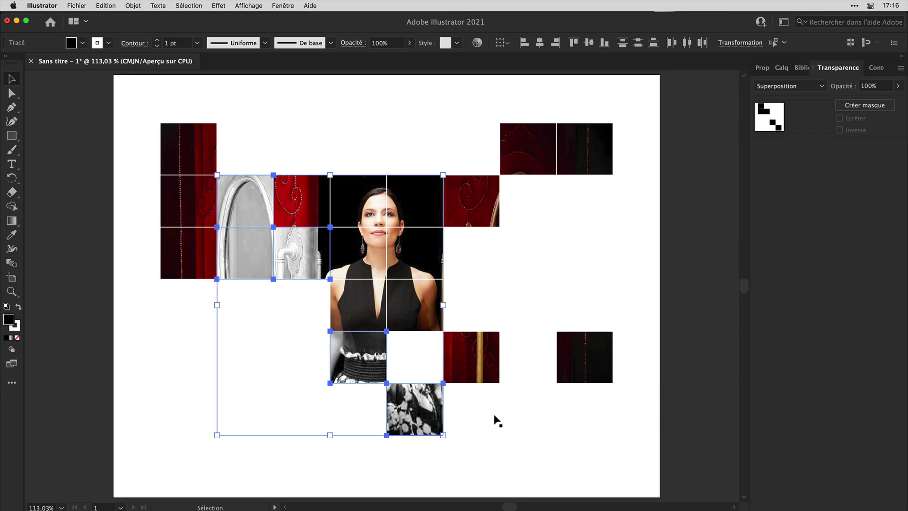
left_click(629, 367)
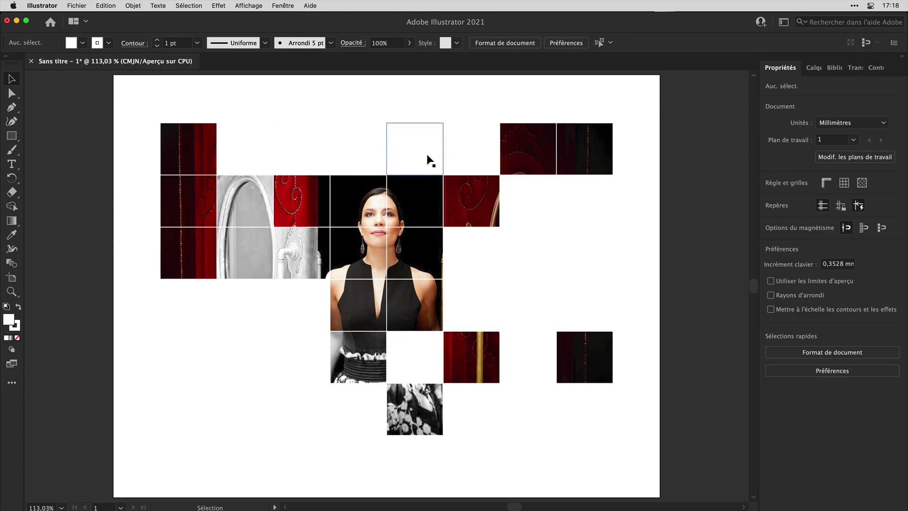
Select the whole grid and merge the empty top-row cells with the Shape Builder tool.
left_click_drag(135, 91, 632, 477)
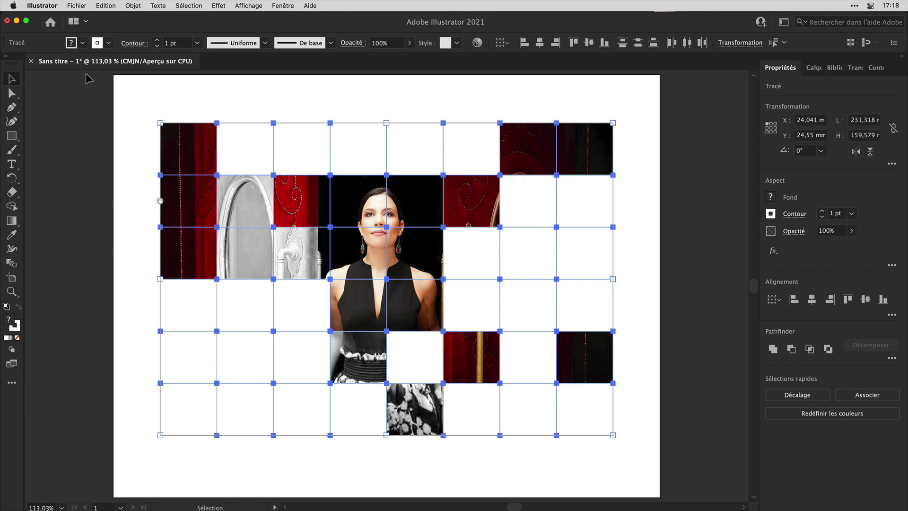
left_click(15, 209)
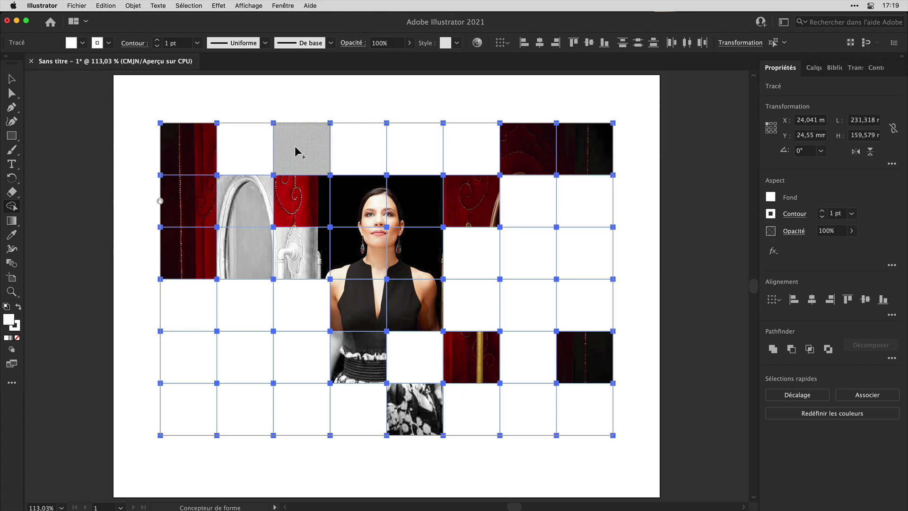
left_click_drag(471, 155, 254, 154)
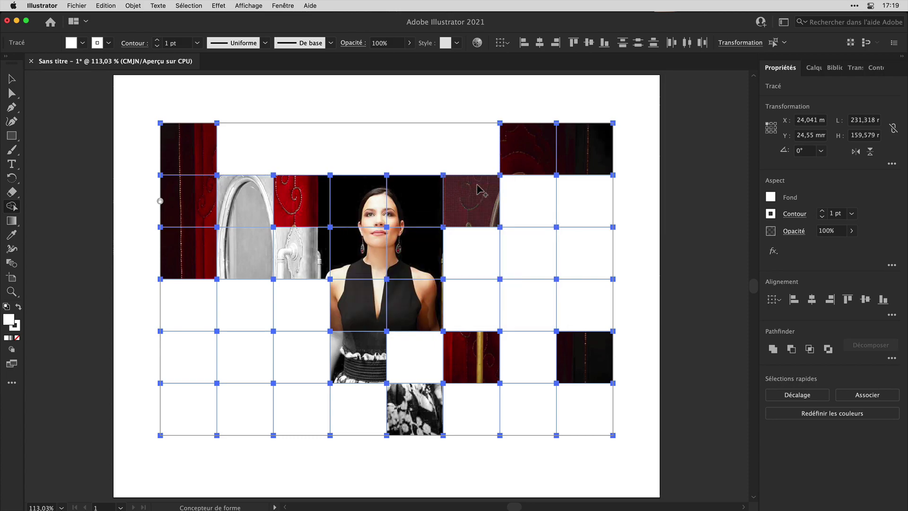
Delete the empty cells on the right and return to the Selection tool.
mouse_move(590, 201)
left_mouse_down()
mouse_move(542, 201)
mouse_move(554, 239)
mouse_move(596, 249)
mouse_move(488, 258)
mouse_move(491, 288)
mouse_move(592, 305)
mouse_move(554, 320)
mouse_move(532, 399)
mouse_move(494, 417)
mouse_move(574, 421)
left_mouse_up()
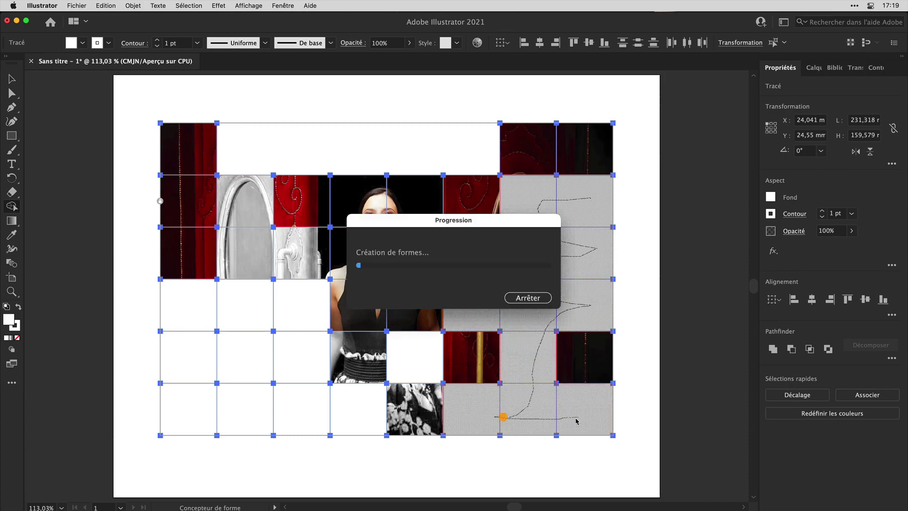
key("v")
left_click(129, 93)
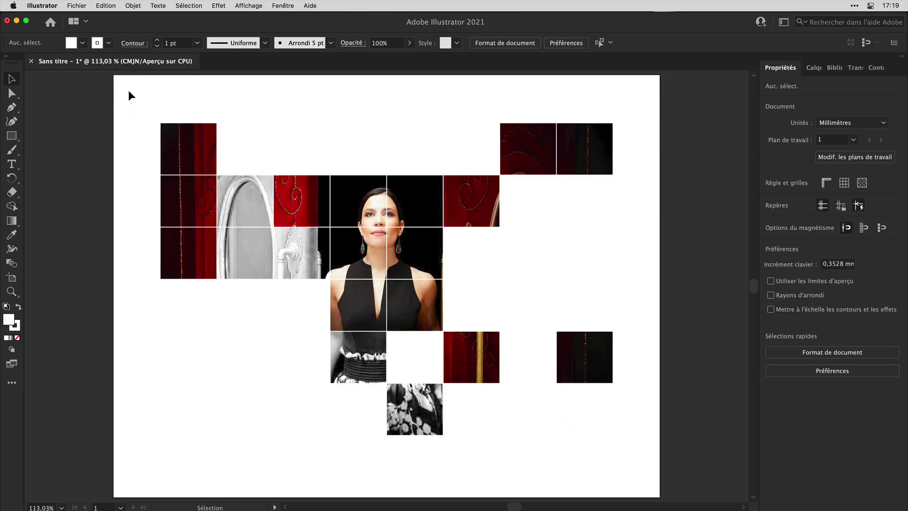